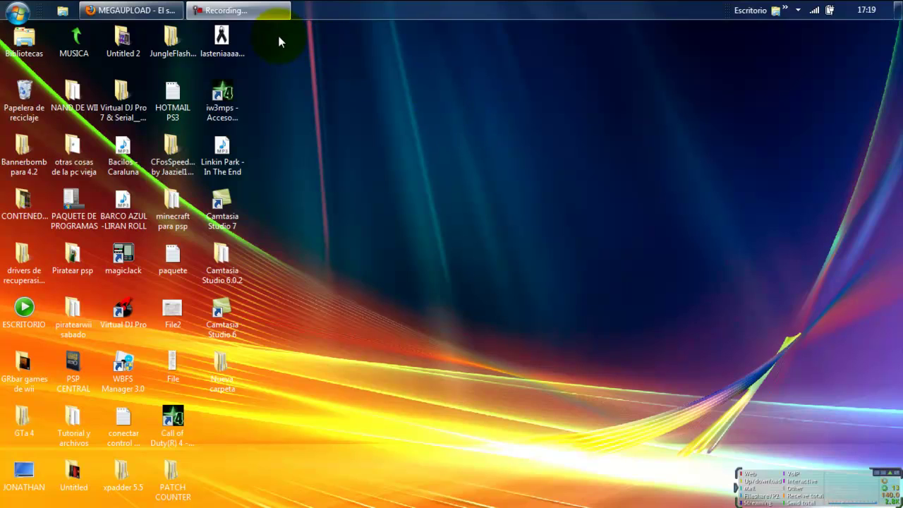
left_click(474, 70)
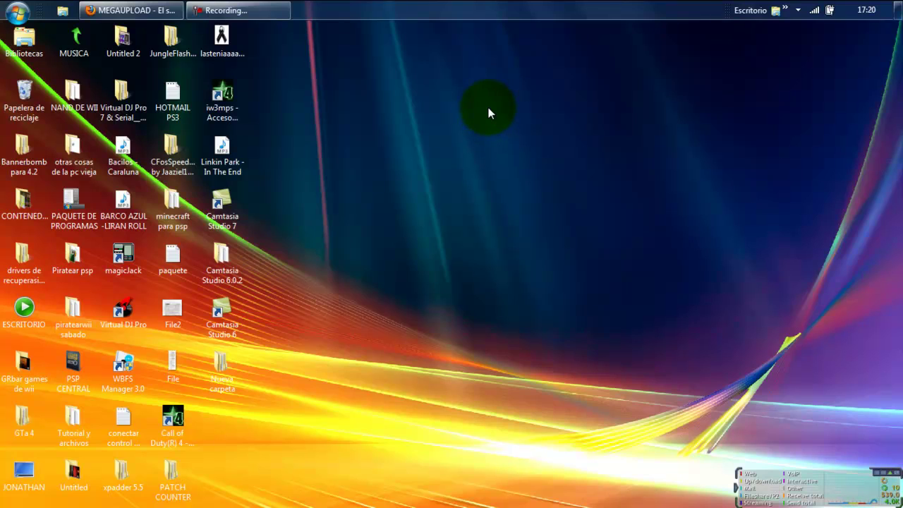
right_click(423, 88)
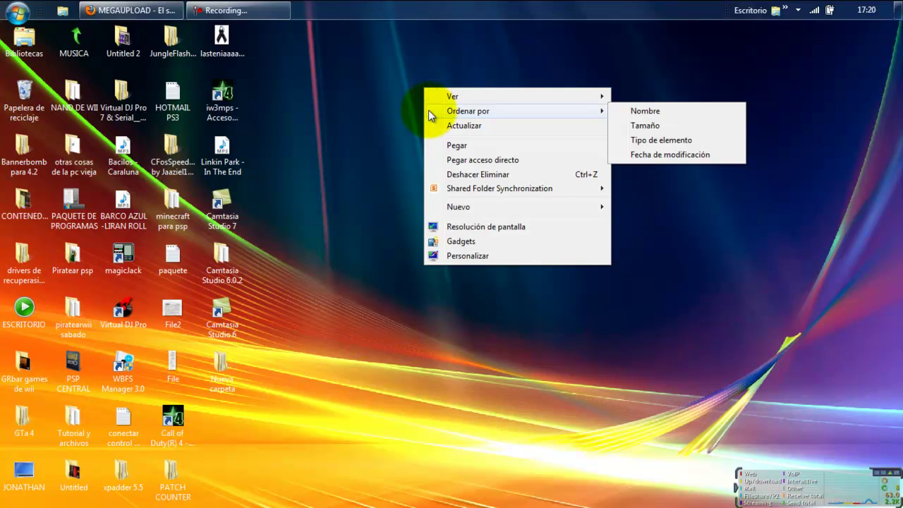
left_click(433, 121)
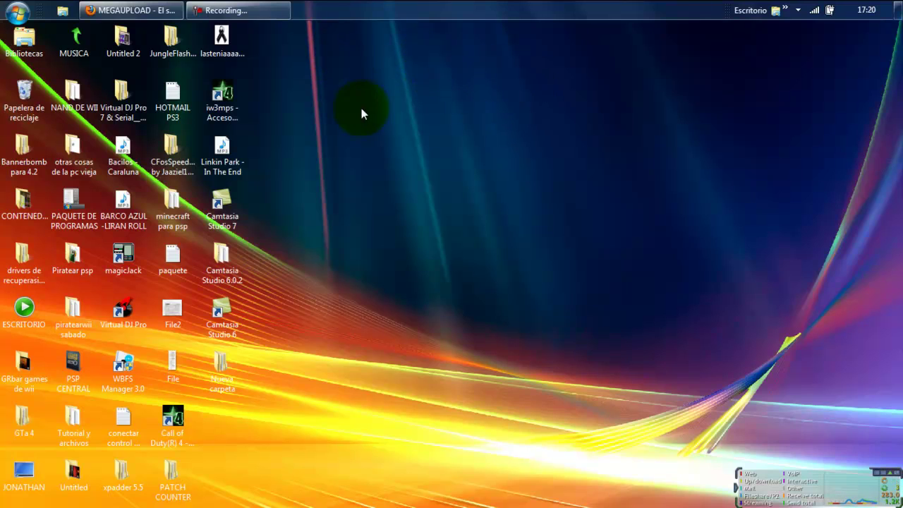
Switch to Firefox and review the Megaupload download pages for _500_FW_UPDATE.rar and grader.rar.
left_click(155, 10)
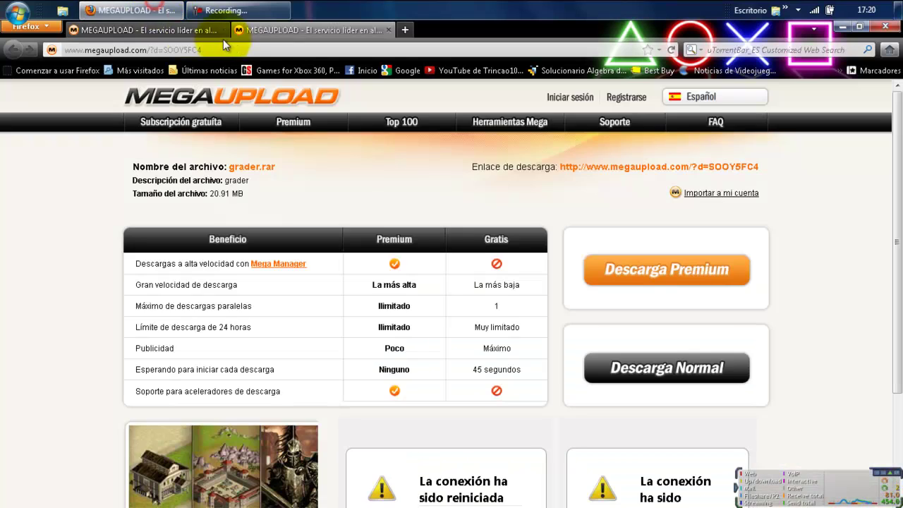
left_click(198, 33)
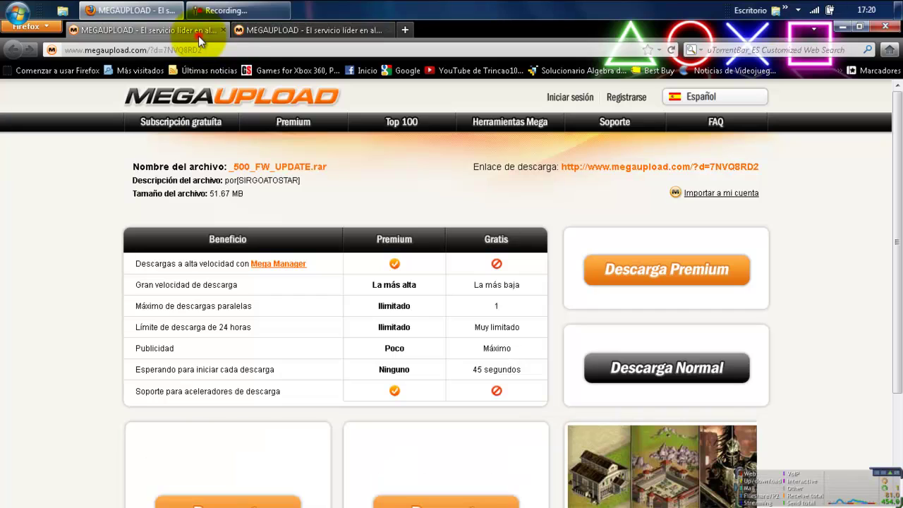
left_click(279, 35)
left_click(162, 34)
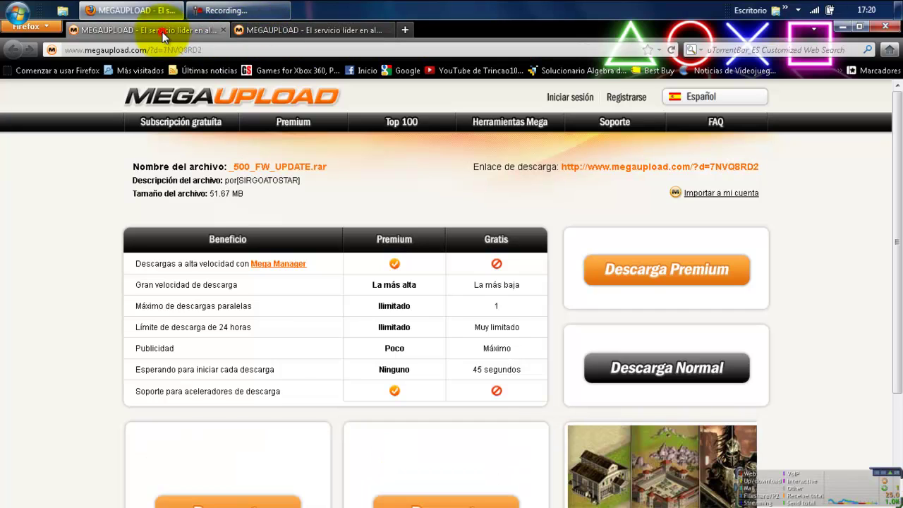
left_click(254, 29)
left_click(182, 30)
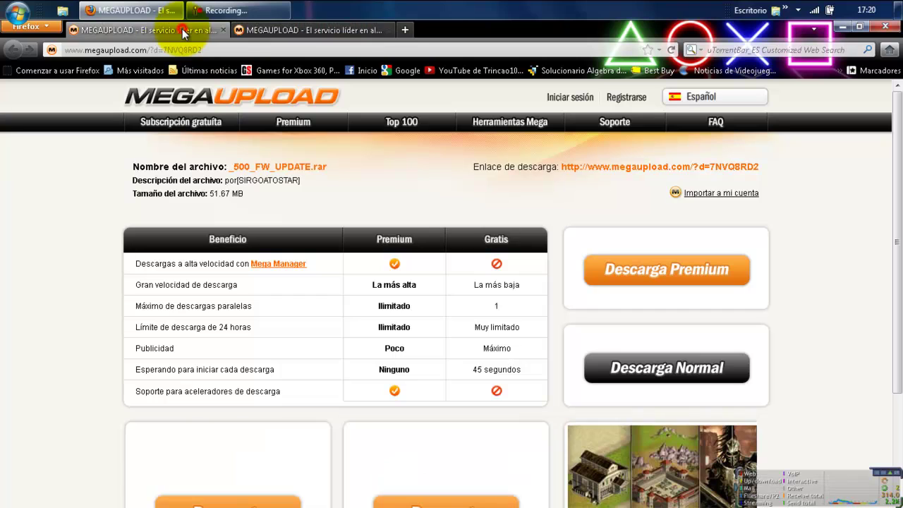
left_click(341, 30)
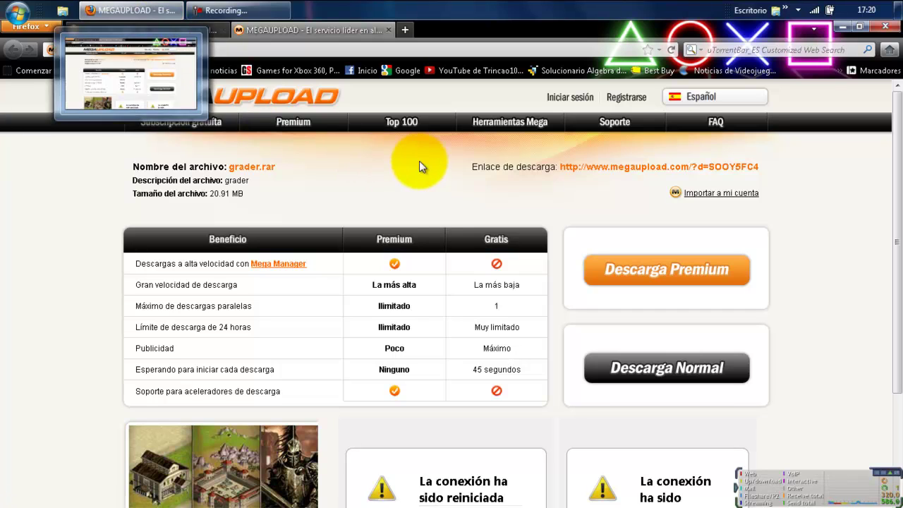
left_click(443, 50)
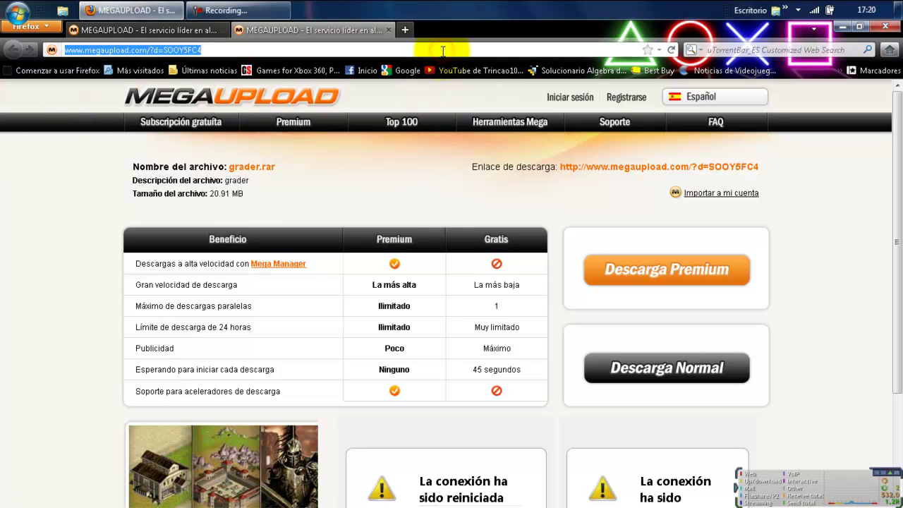
left_click(443, 50)
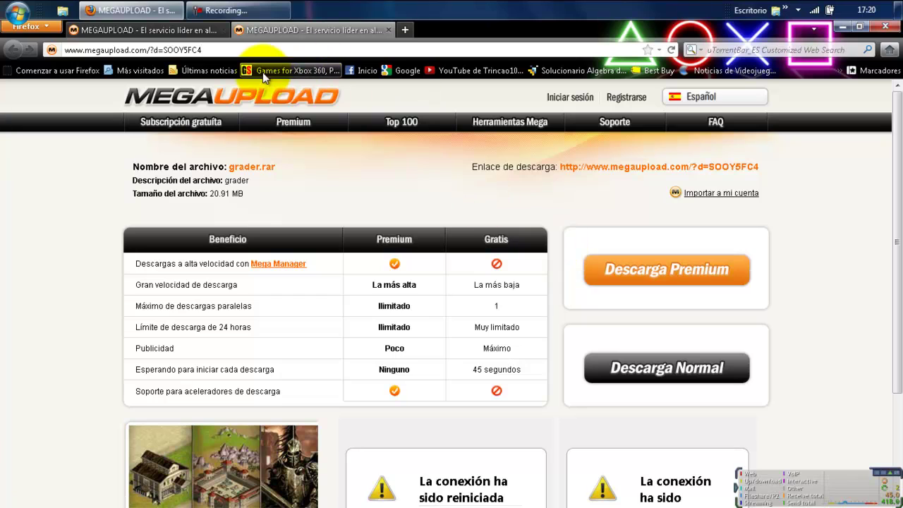
Request the normal download of _500_FW_UPDATE.rar, dismiss the windows that open, and minimize the browser.
left_click(176, 31)
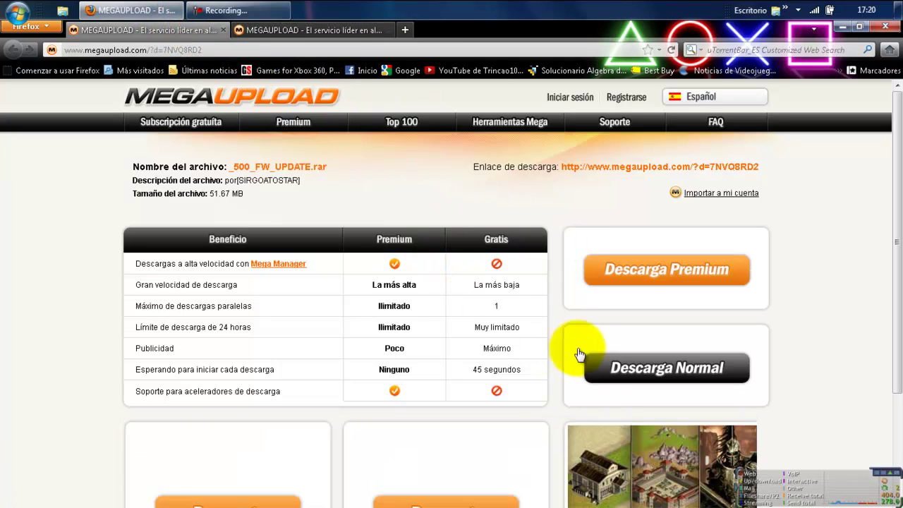
left_click(611, 362)
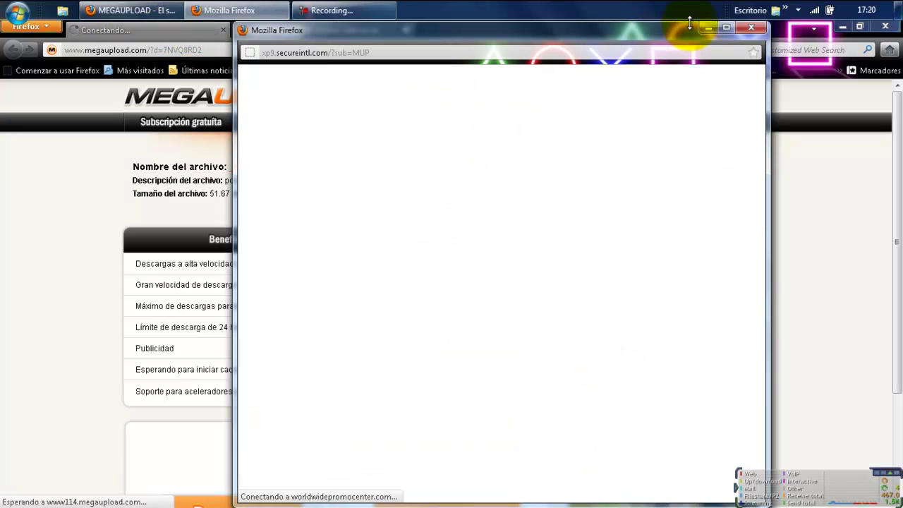
left_click(758, 29)
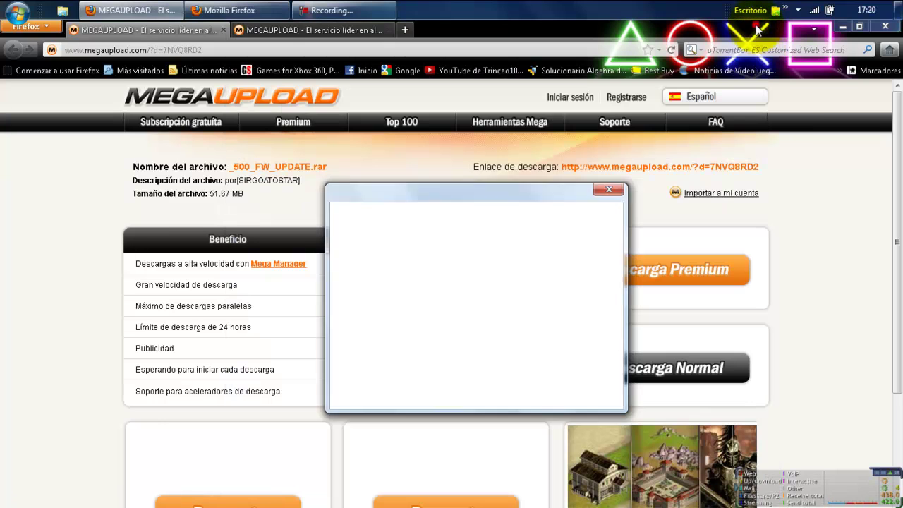
left_click(605, 189)
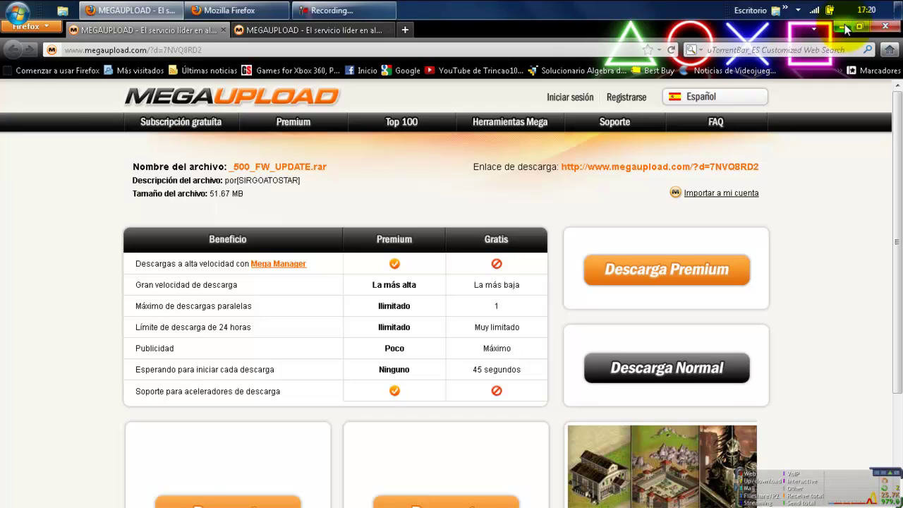
left_click(843, 26)
left_click(753, 29)
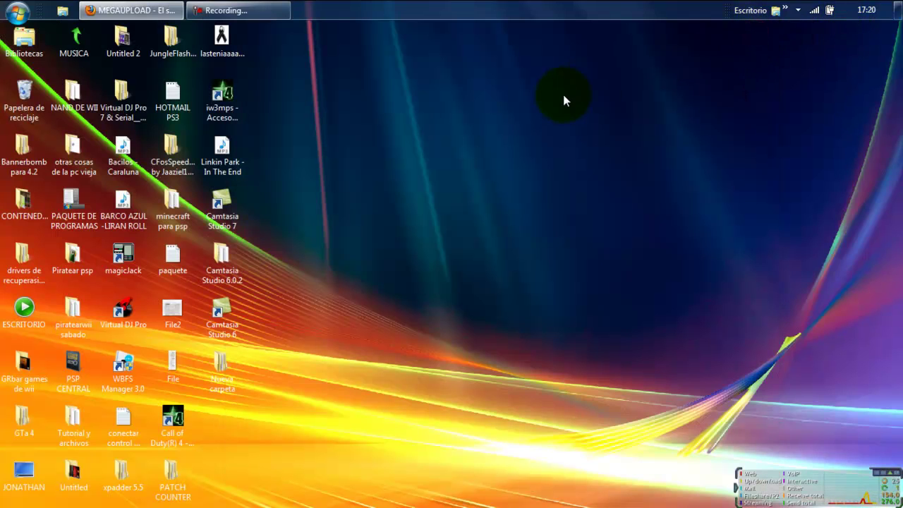
Open Nueva carpeta on the desktop and launch PSPgrader from its GRADER subfolder.
double_click(237, 364)
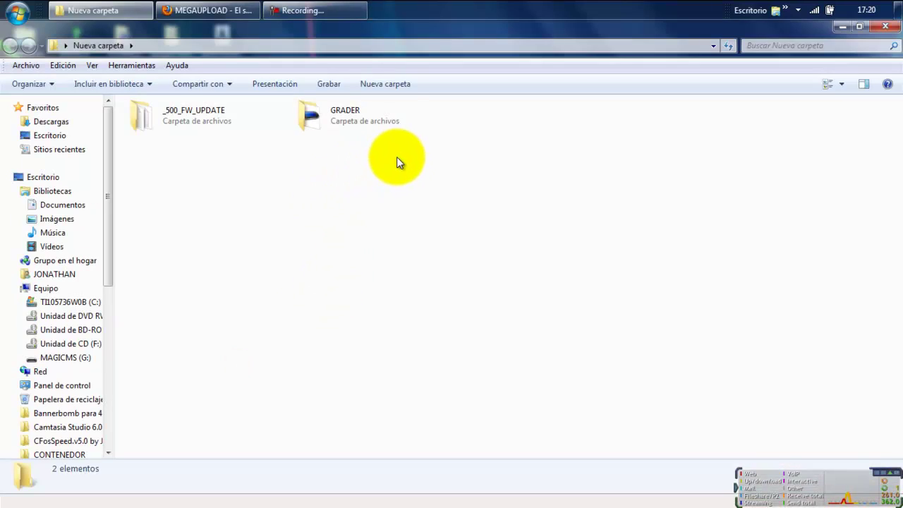
left_click_drag(421, 165, 247, 161)
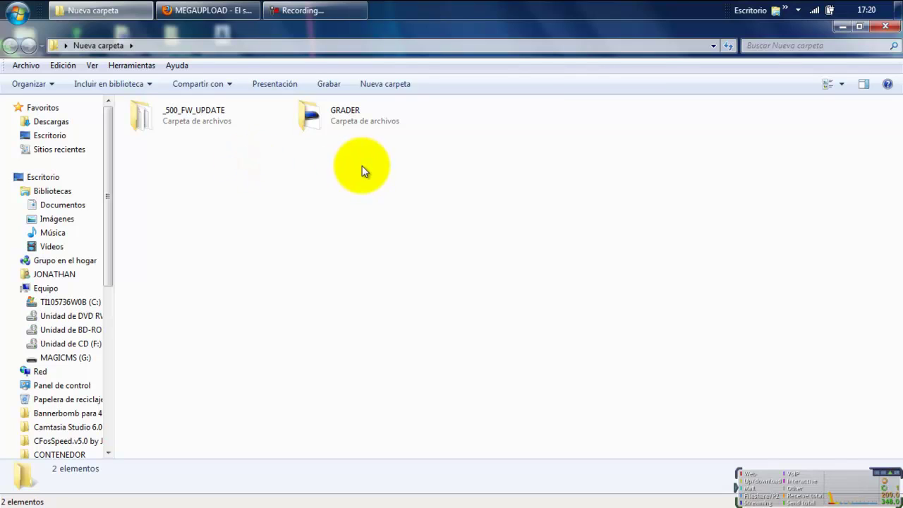
left_click_drag(397, 176, 227, 119)
left_click(242, 146)
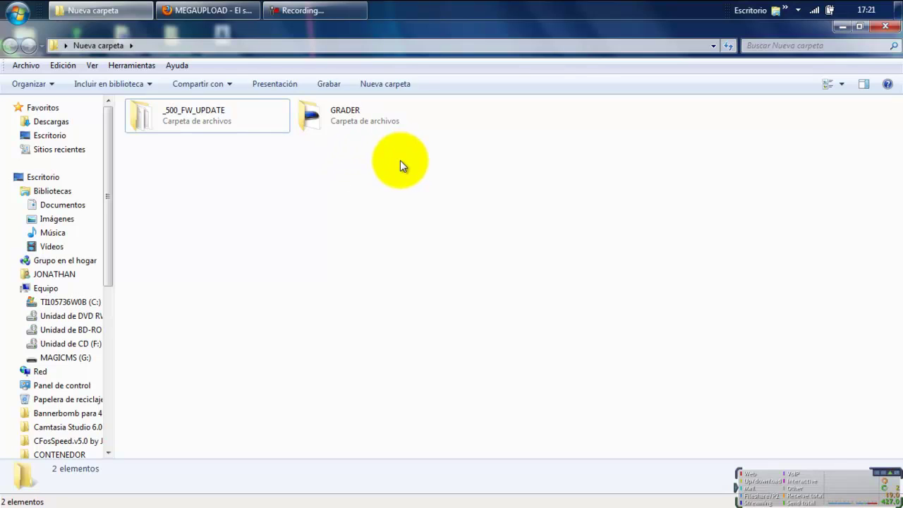
double_click(348, 122)
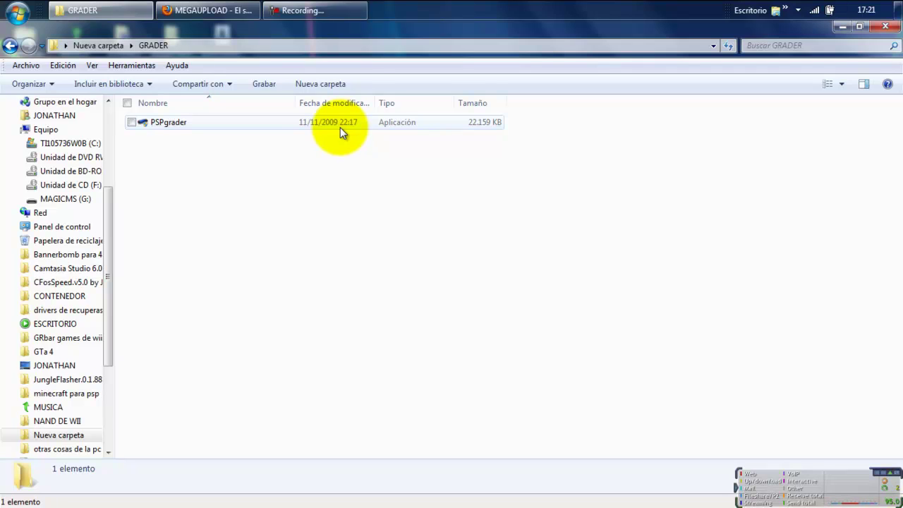
double_click(339, 127)
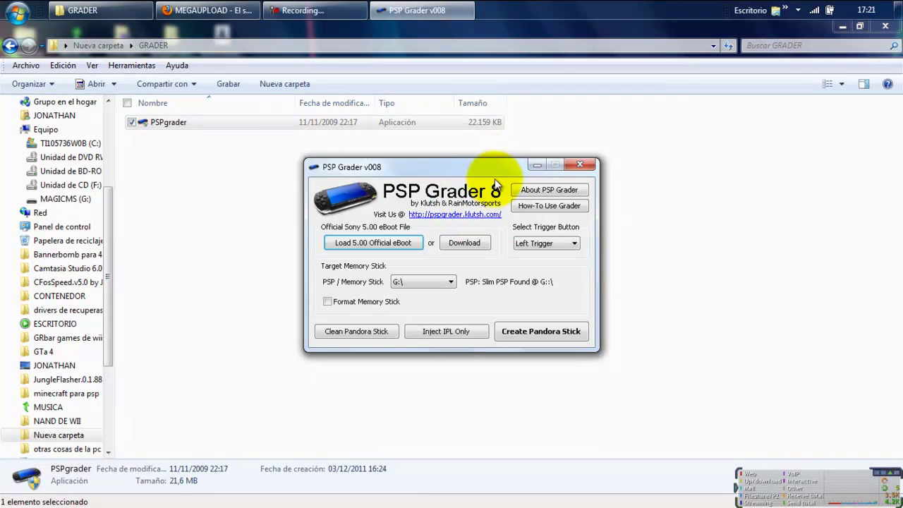
left_click_drag(512, 167, 522, 162)
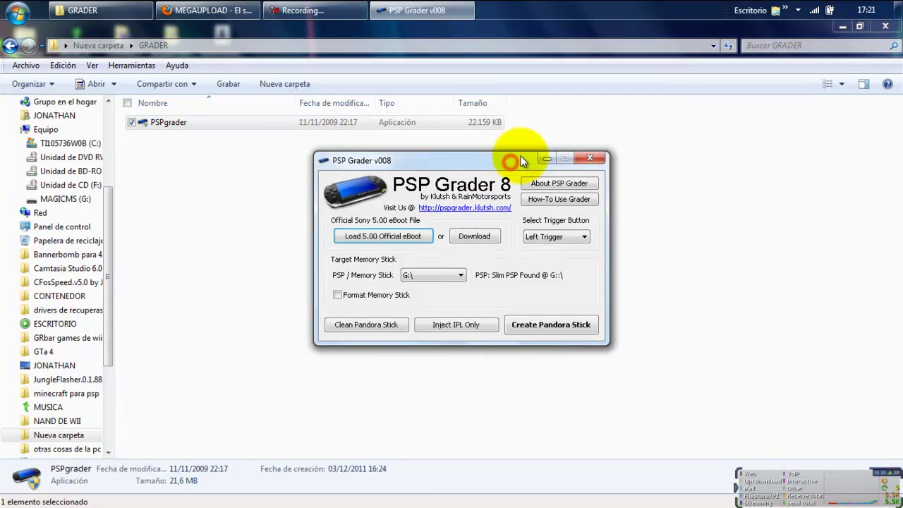
Load 500.PBP from the _500_FW_UPDATE folder in Nueva carpeta as the official 5.00 eBoot, and close the GRADER folder window.
left_click(361, 237)
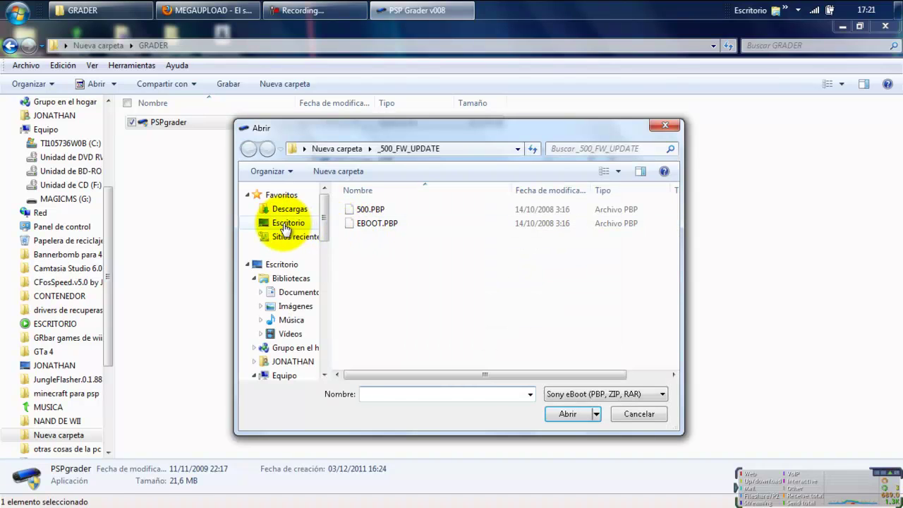
left_click(285, 224)
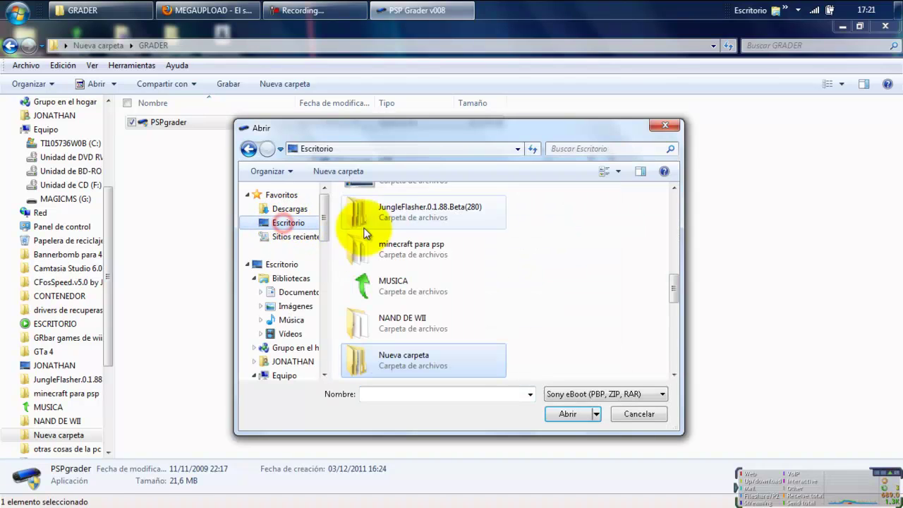
double_click(491, 353)
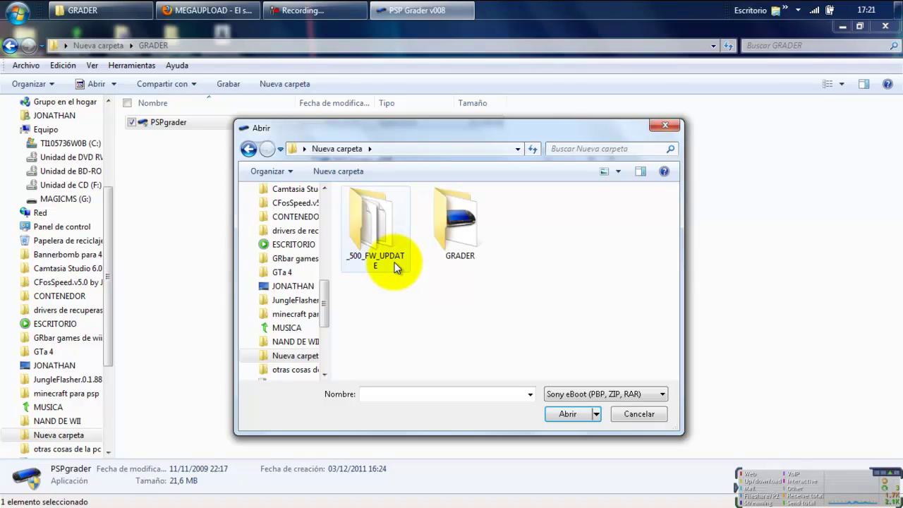
mouse_move(395, 261)
double_click(386, 225)
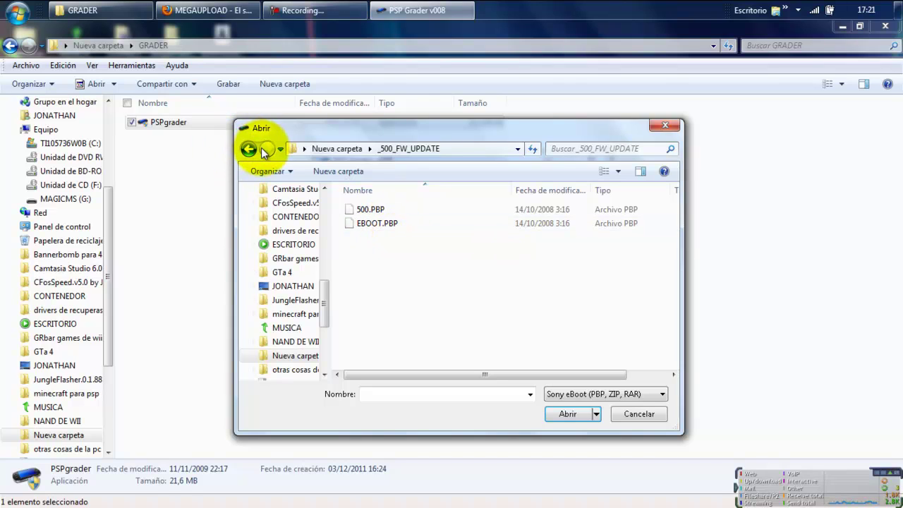
left_click(248, 148)
double_click(397, 229)
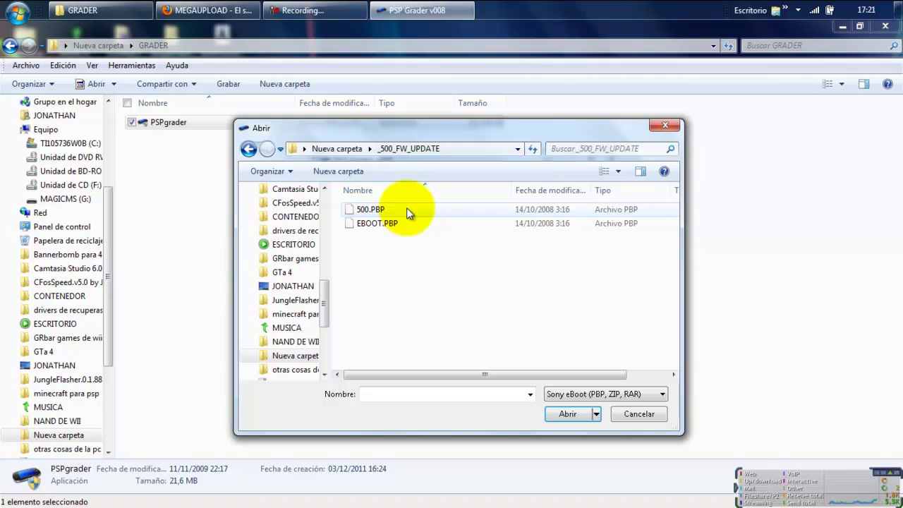
left_click(407, 208)
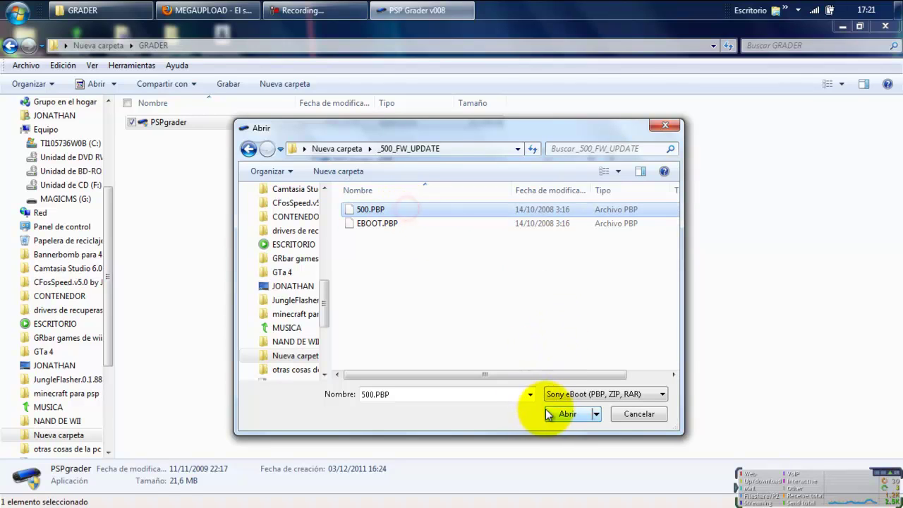
left_click(565, 414)
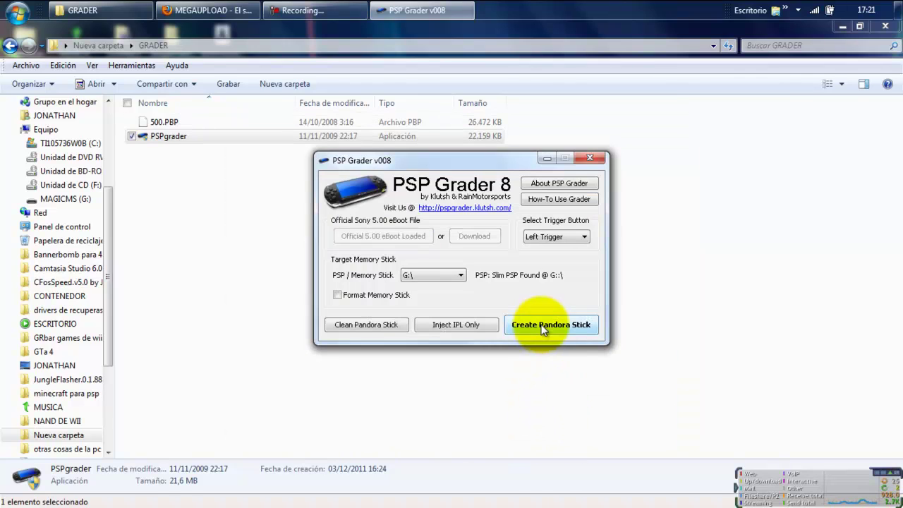
left_click(888, 27)
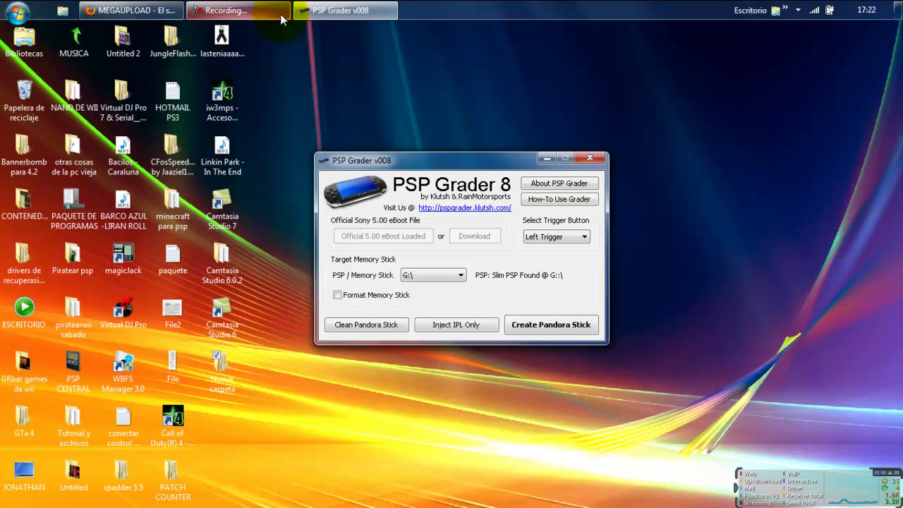
Check the MAGICMS (G:) memory stick's drive letter and capacity in Equipo, and close that window.
left_click(17, 12)
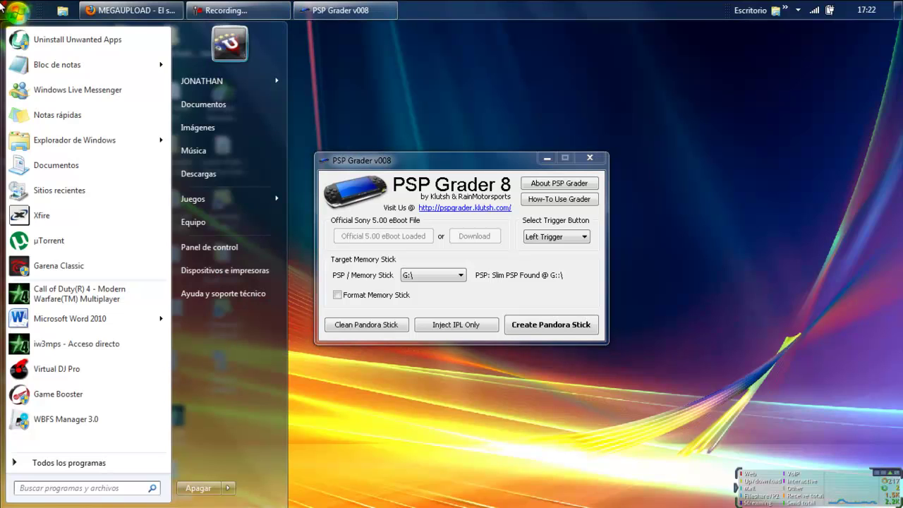
left_click(250, 220)
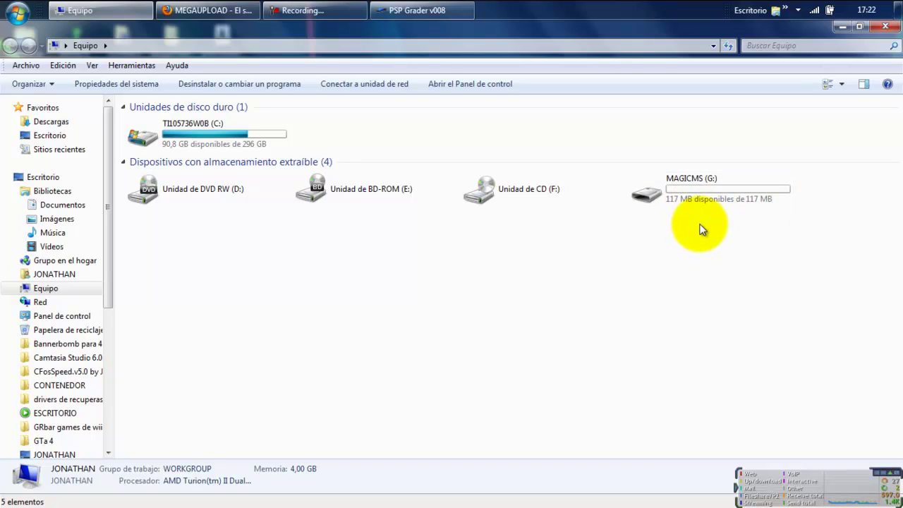
left_click(700, 200)
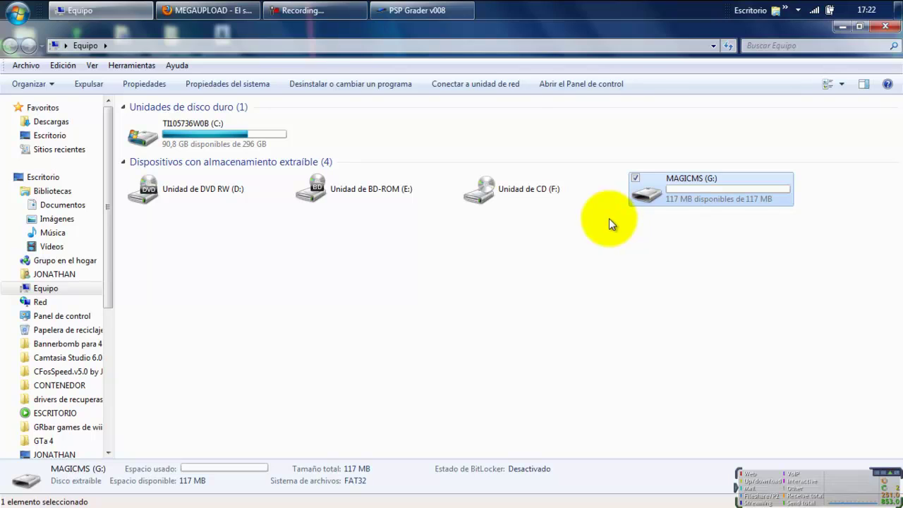
left_click(518, 129)
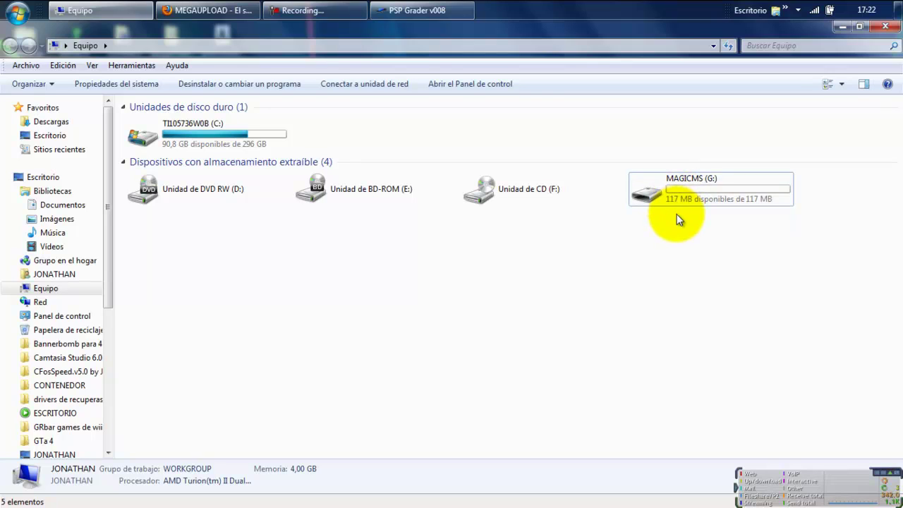
left_click(683, 196)
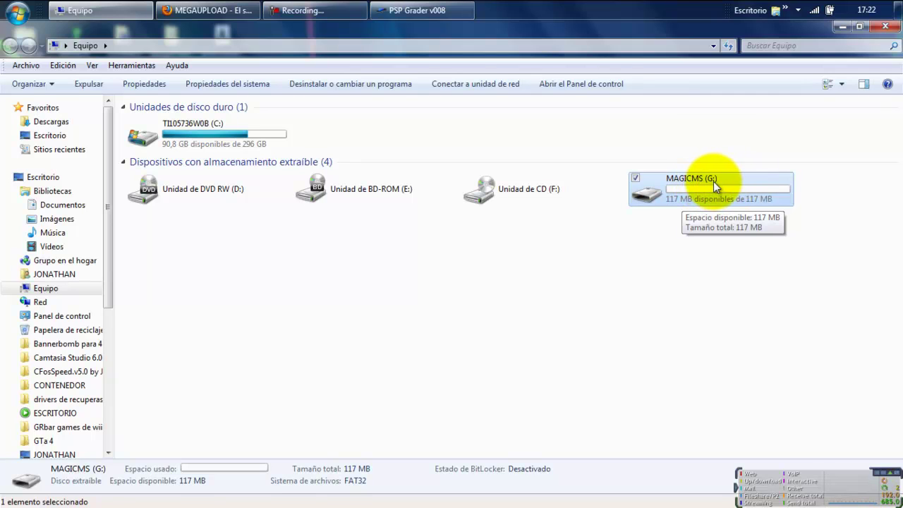
left_click(884, 26)
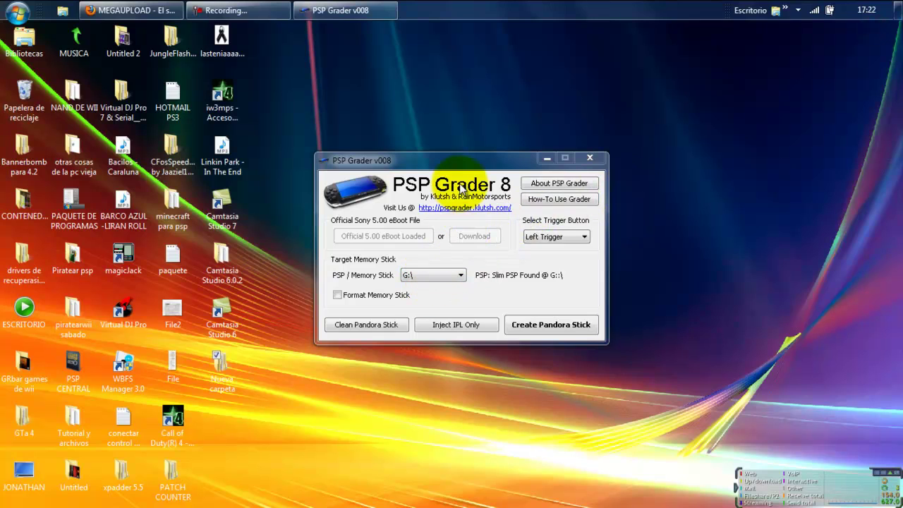
Create the Pandora stick on target memory stick G:\, dismiss the progress window, and close PSP Grader.
left_click_drag(458, 159, 490, 118)
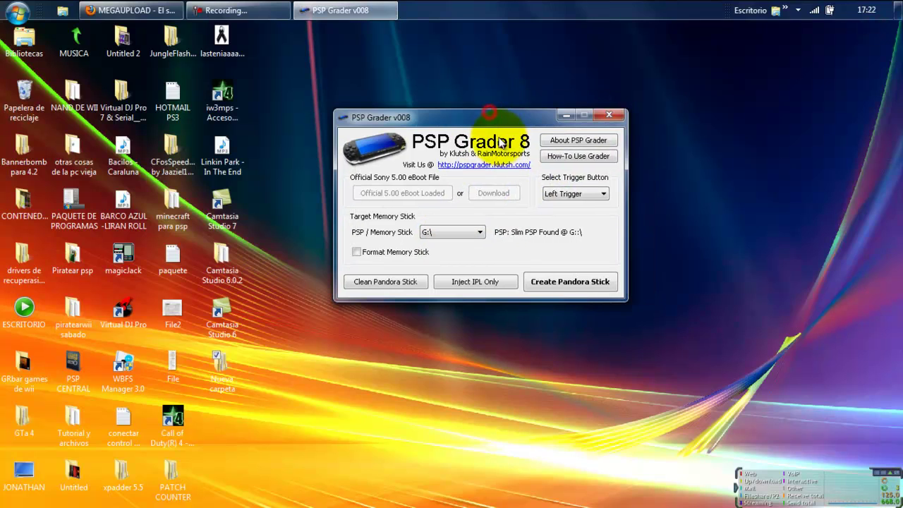
left_click(480, 233)
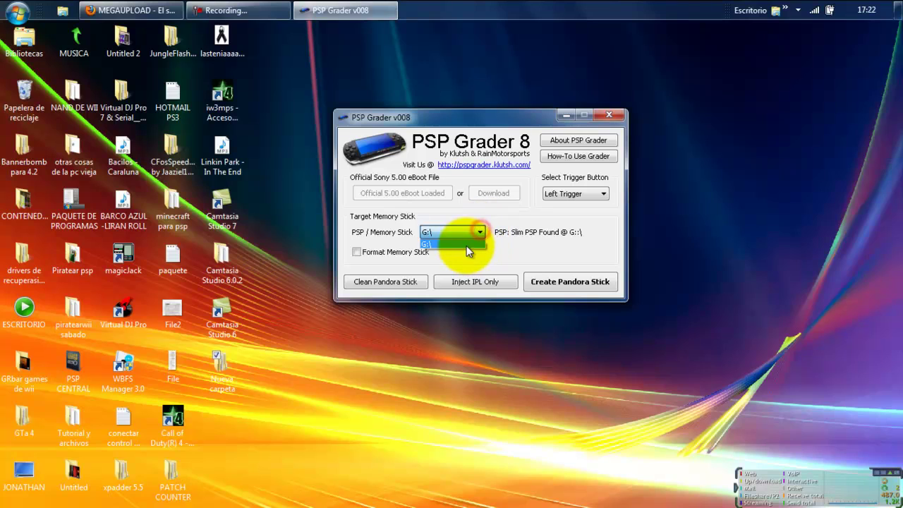
left_click(466, 244)
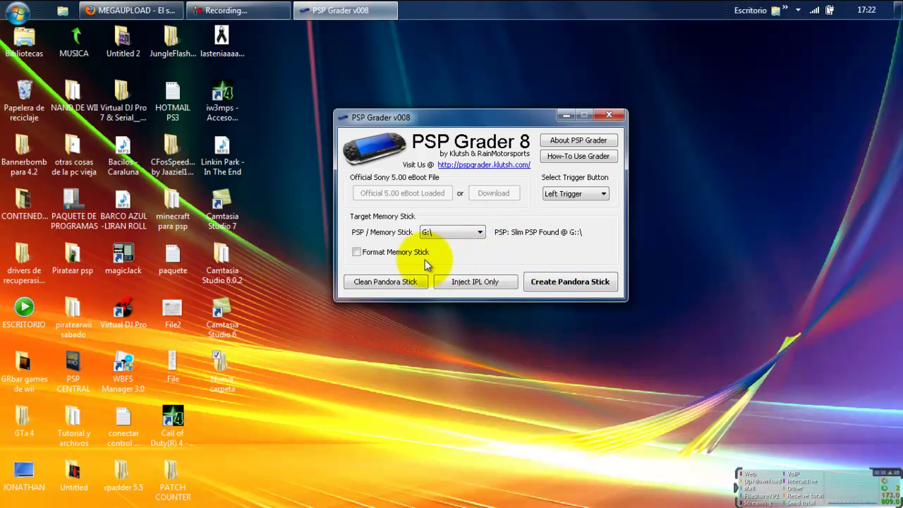
left_click(570, 282)
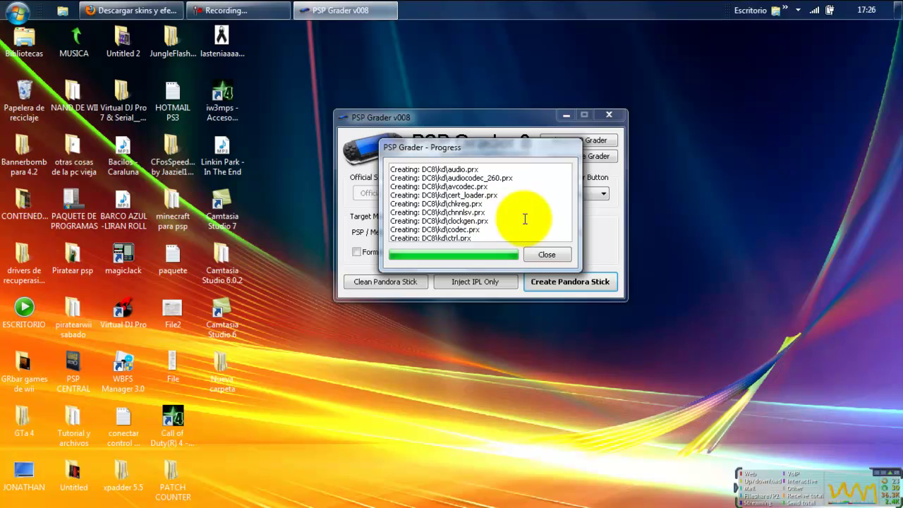
left_click_drag(531, 151, 520, 114)
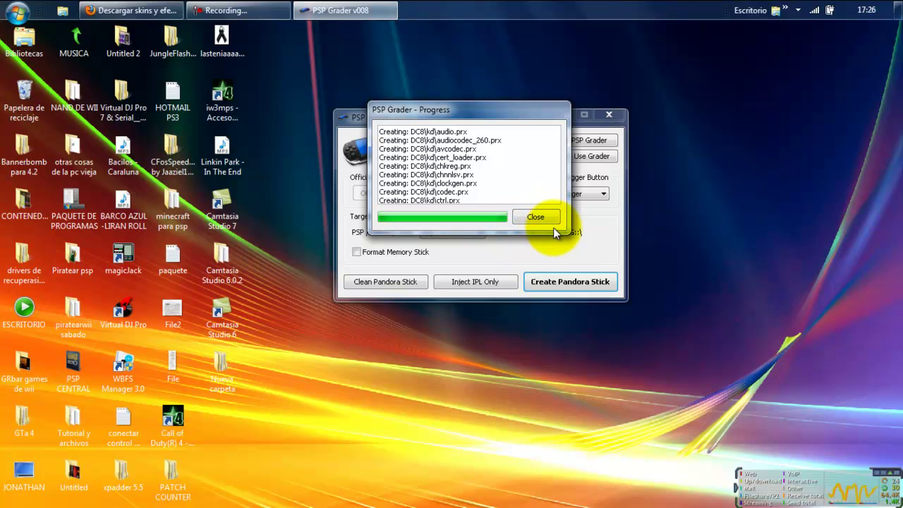
left_click(538, 217)
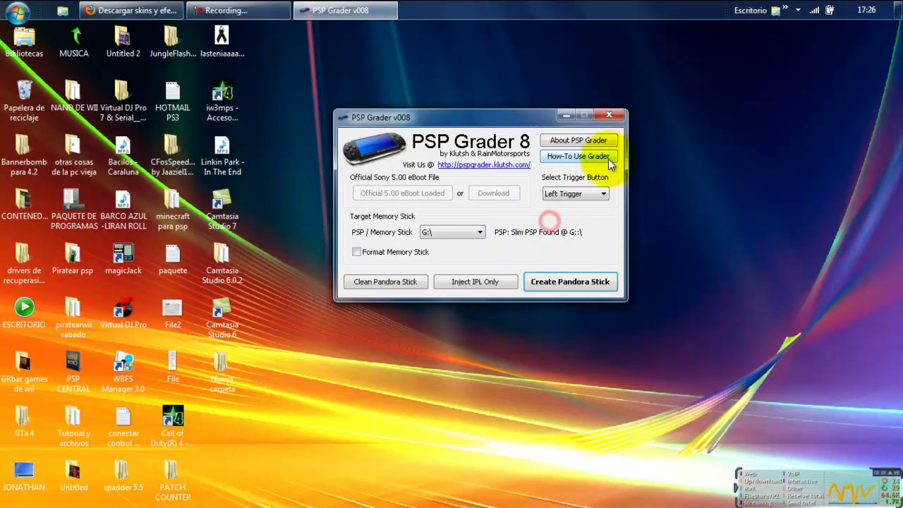
left_click(606, 117)
right_click(413, 116)
left_click(451, 152)
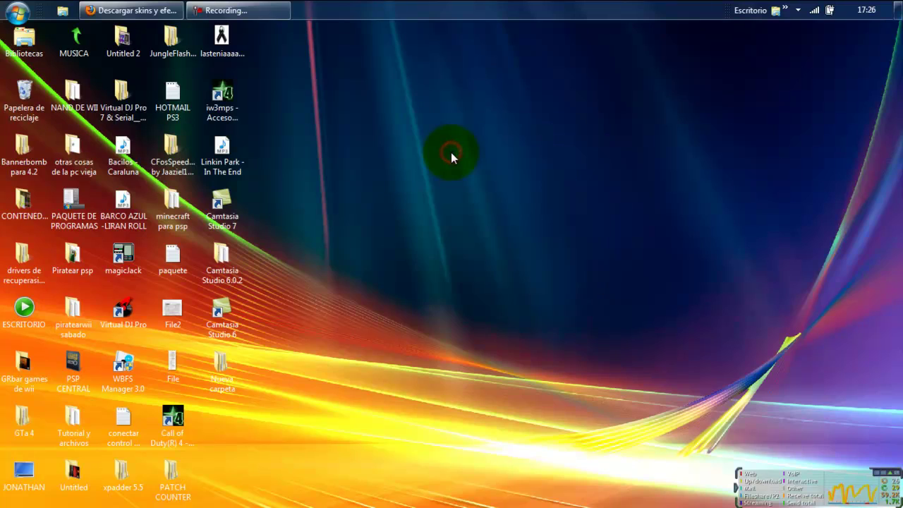
key("alt+Tab")
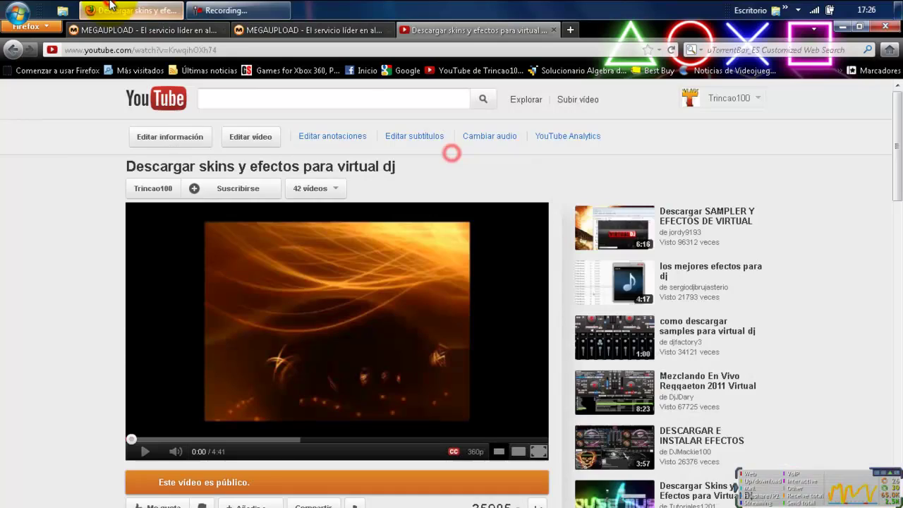
left_click(841, 27)
Eject the MAGICMS (G:) memory stick from Equipo and close that window.
left_click(17, 13)
left_click(241, 217)
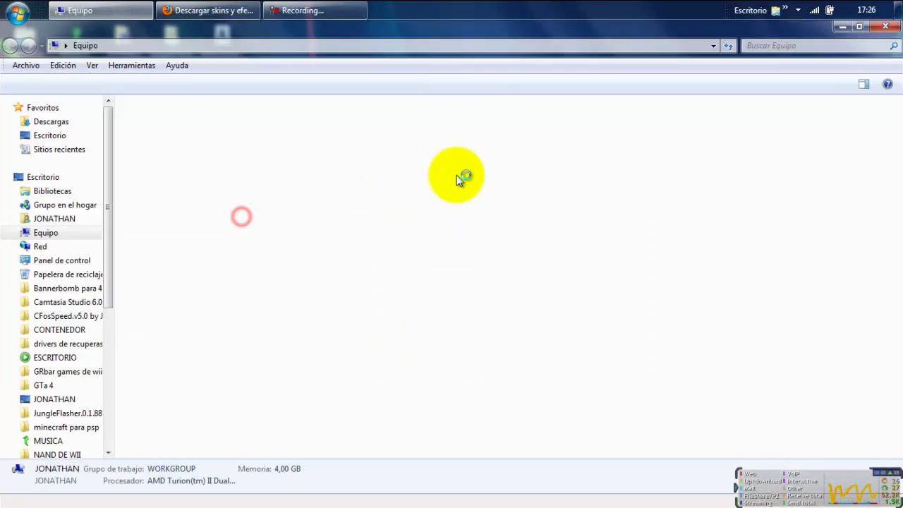
right_click(710, 201)
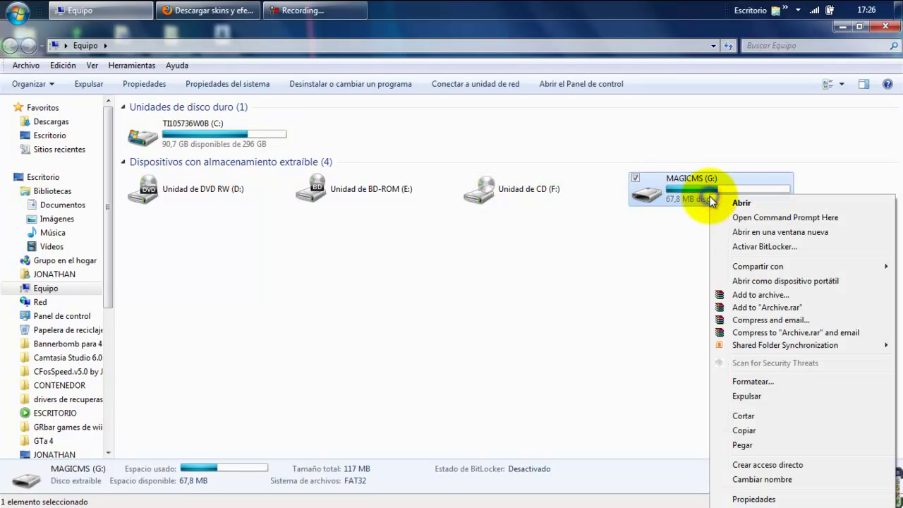
left_click(746, 395)
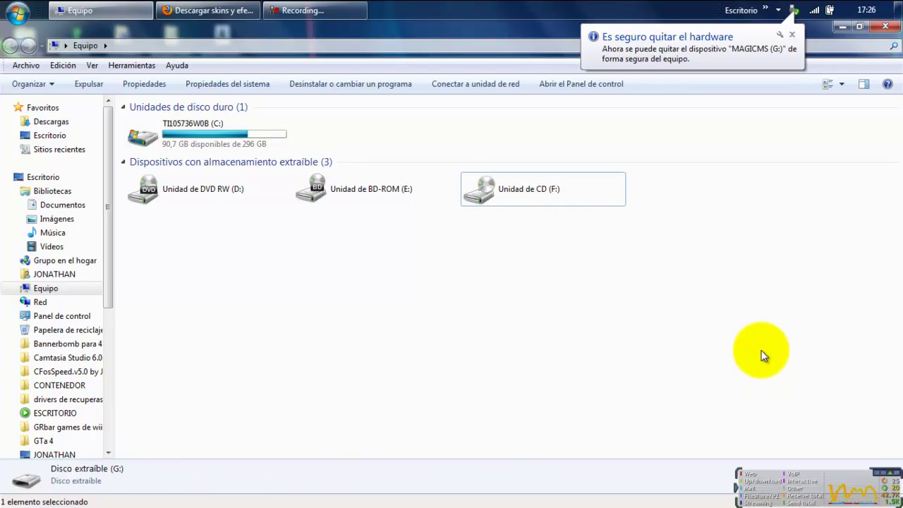
left_click(892, 29)
right_click(413, 100)
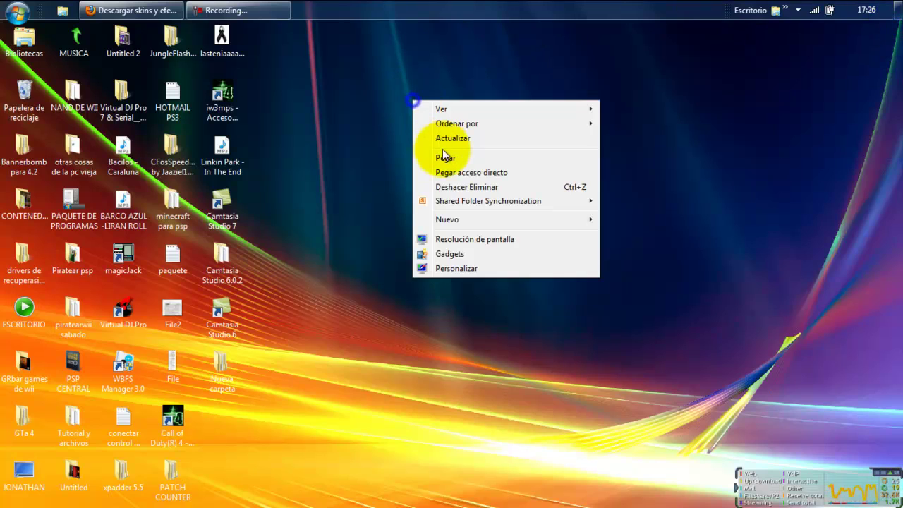
left_click(454, 136)
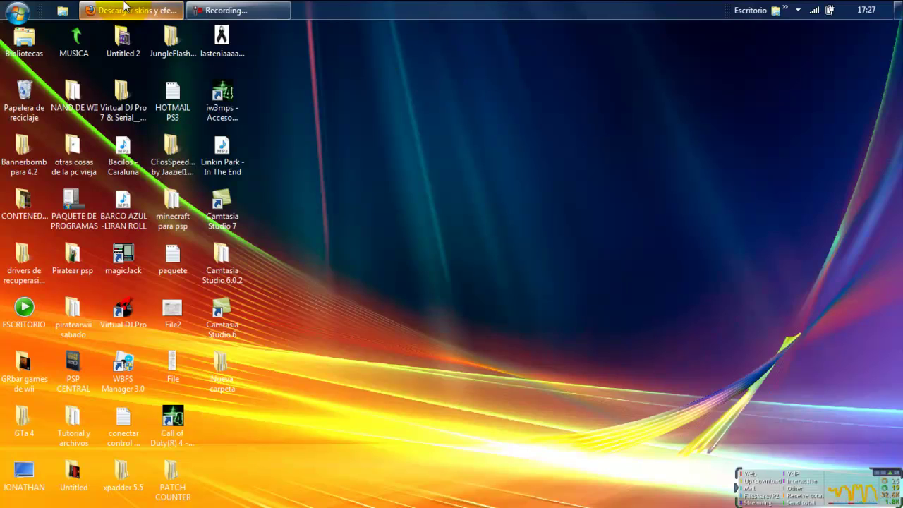
Look through the YouTube home page in a new Firefox tab, close that tab, and minimize the browser.
mouse_move(124, 6)
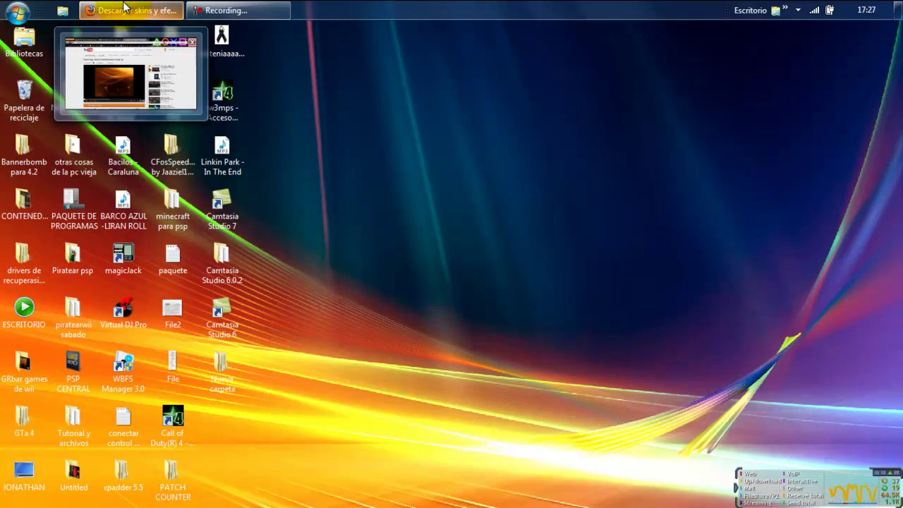
left_click(124, 7)
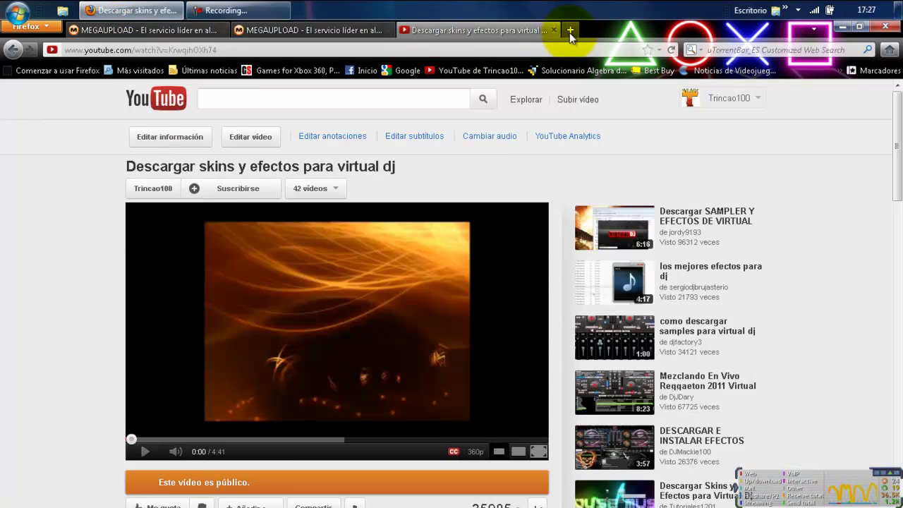
left_click(569, 28)
left_click(455, 76)
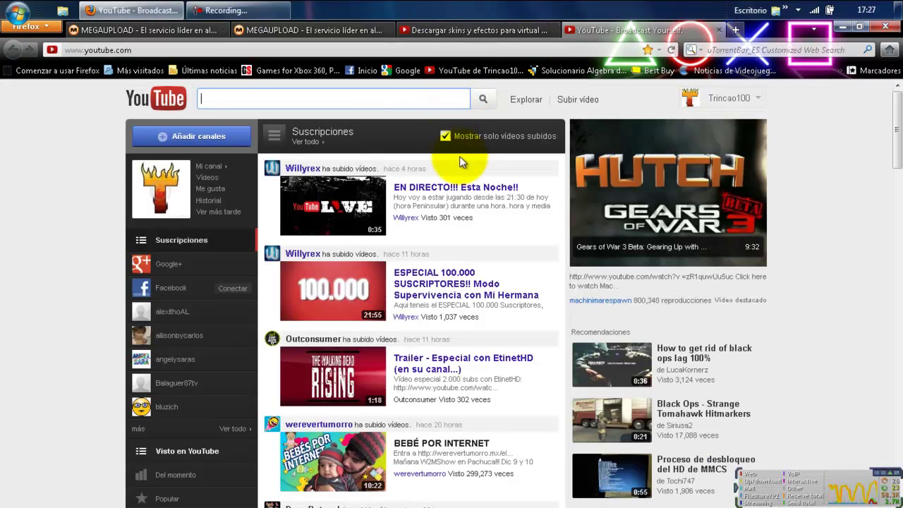
scroll(423, 141, "down", 5)
scroll(442, 142, "up", 3)
scroll(441, 141, "down", 7)
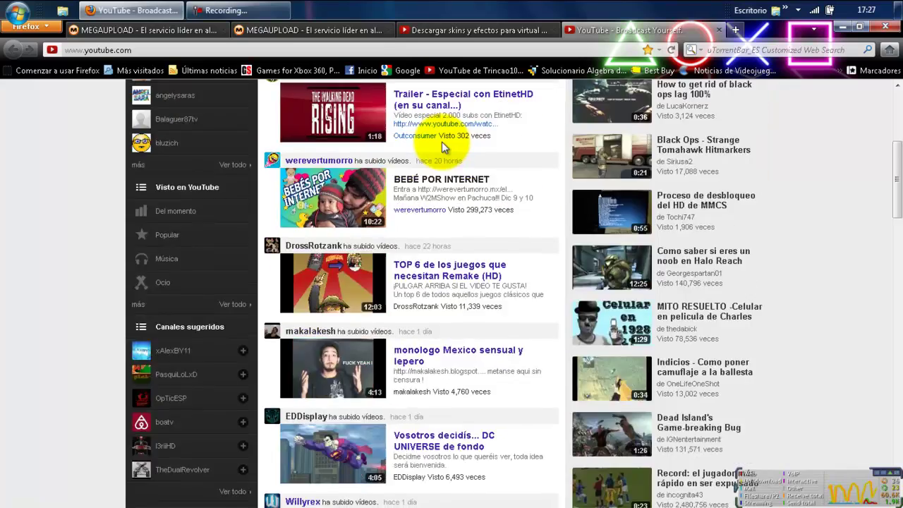
scroll(441, 141, "up", 3)
scroll(441, 142, "up", 8)
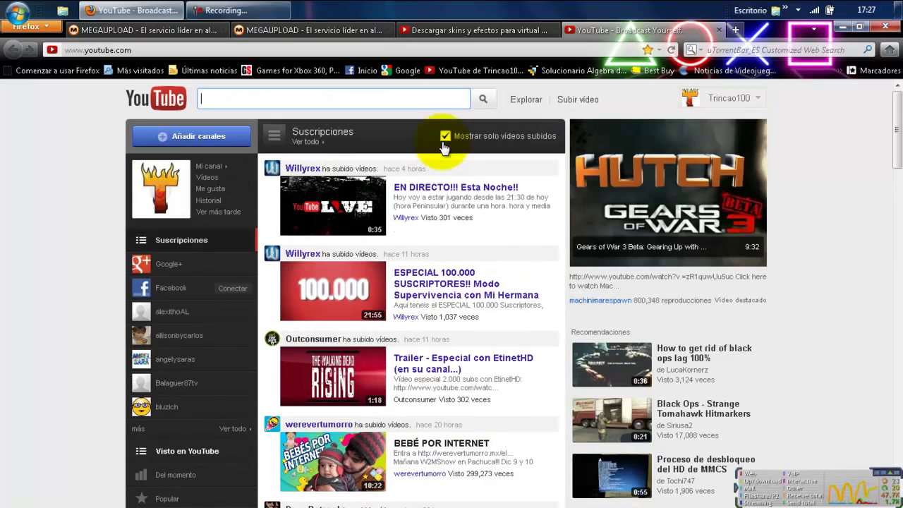
left_click(456, 99)
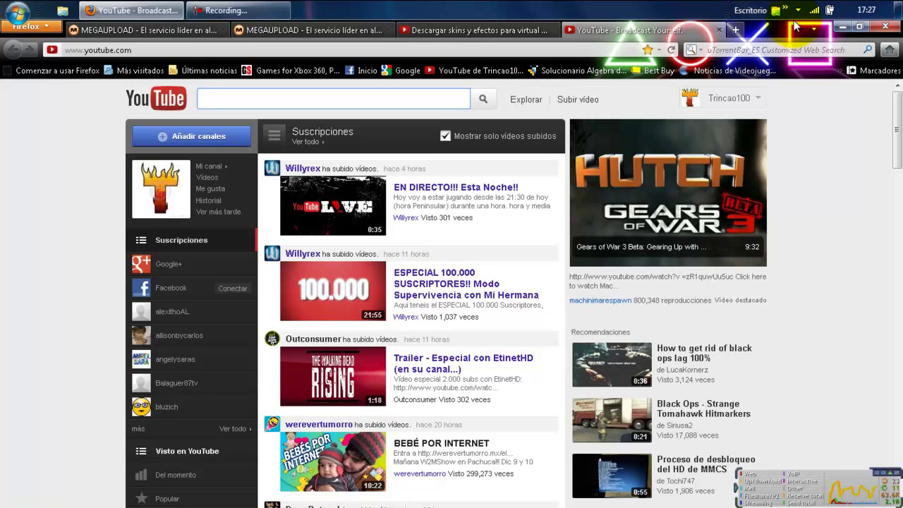
key("ctrl+w")
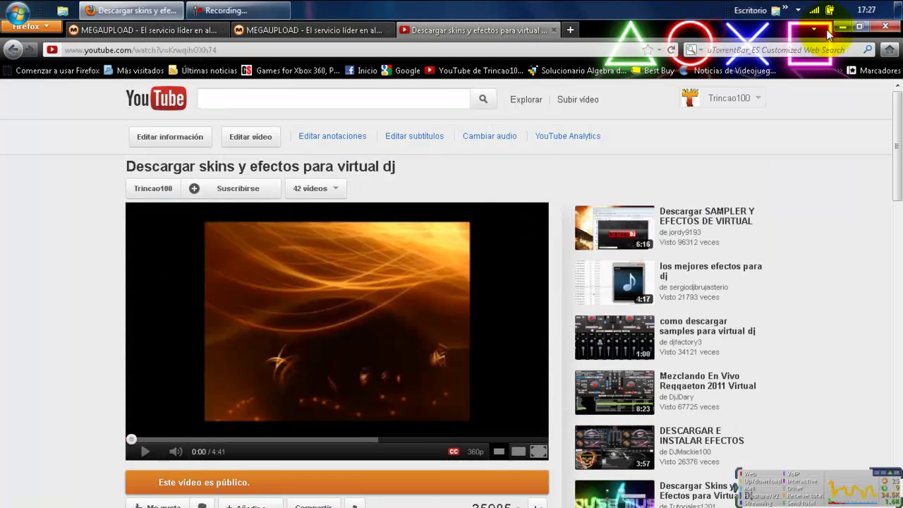
left_click(841, 27)
right_click(343, 110)
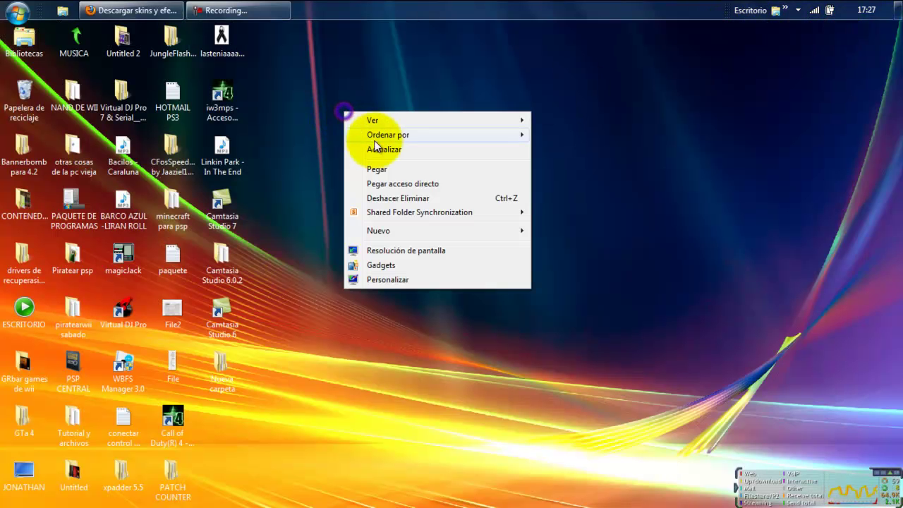
left_click(377, 146)
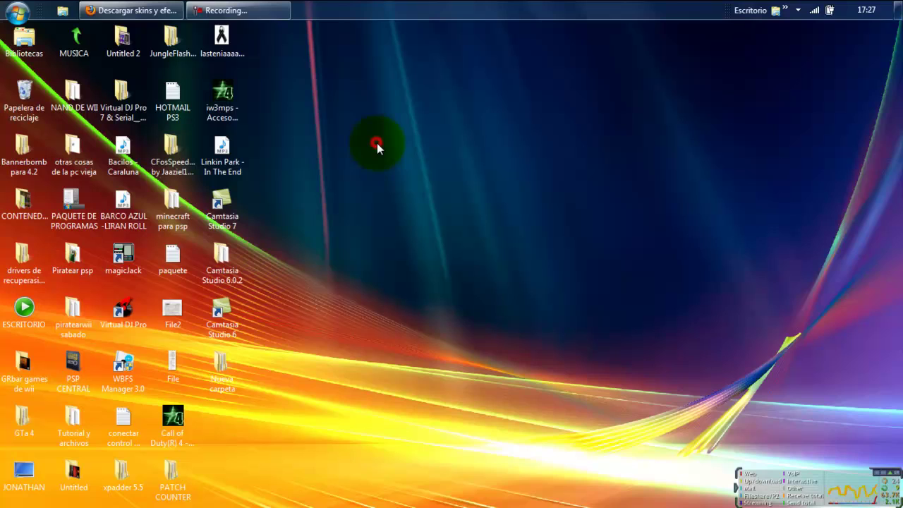
right_click(404, 92)
left_click(434, 128)
mouse_move(104, 6)
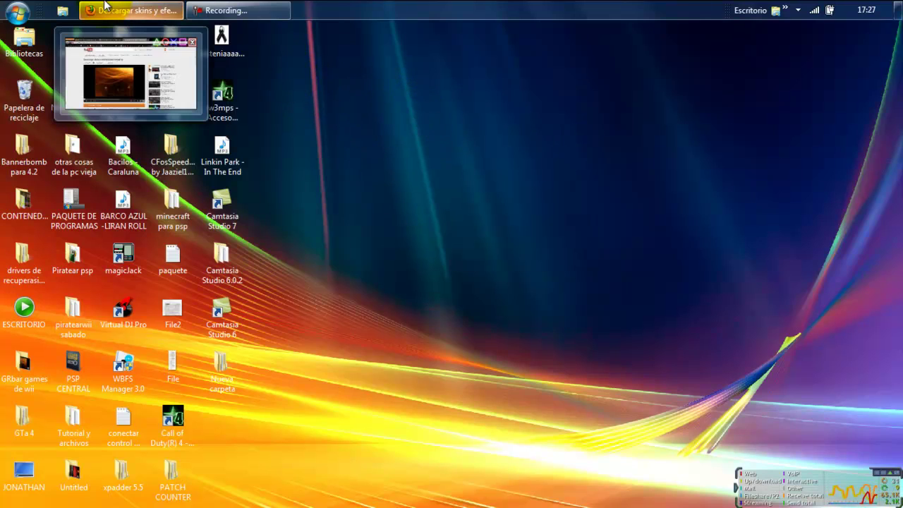
left_click(318, 93)
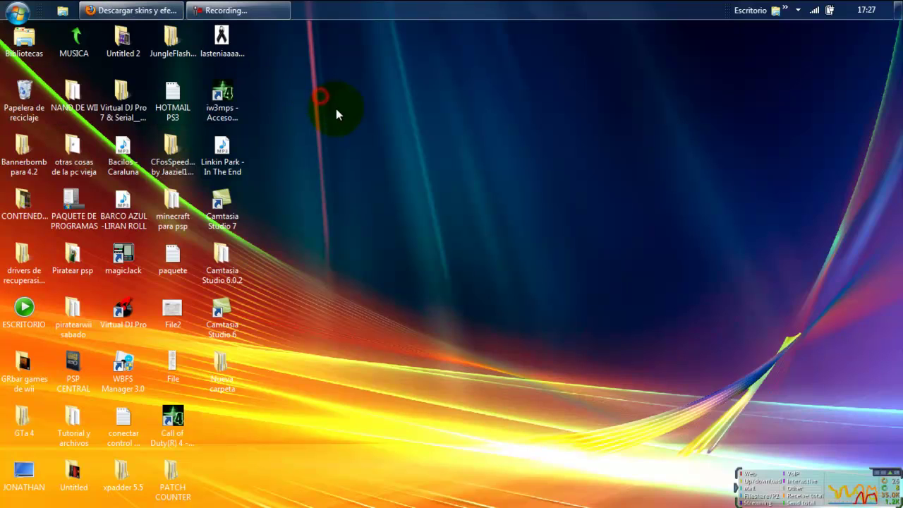
Restore Firefox, view the playback quality options of the video "Descargar skins y efectos para virtual dj", and minimize the browser.
left_click(151, 10)
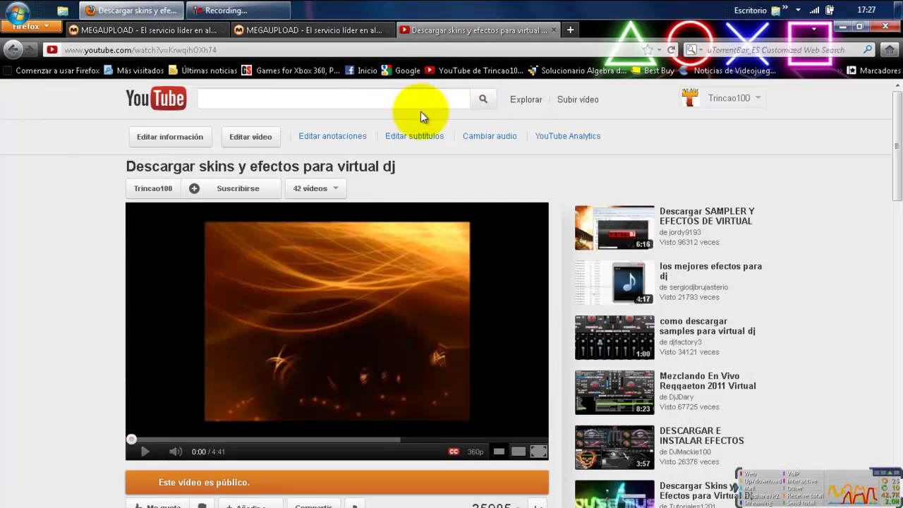
scroll(415, 112, "down", 2)
scroll(414, 110, "up", 2)
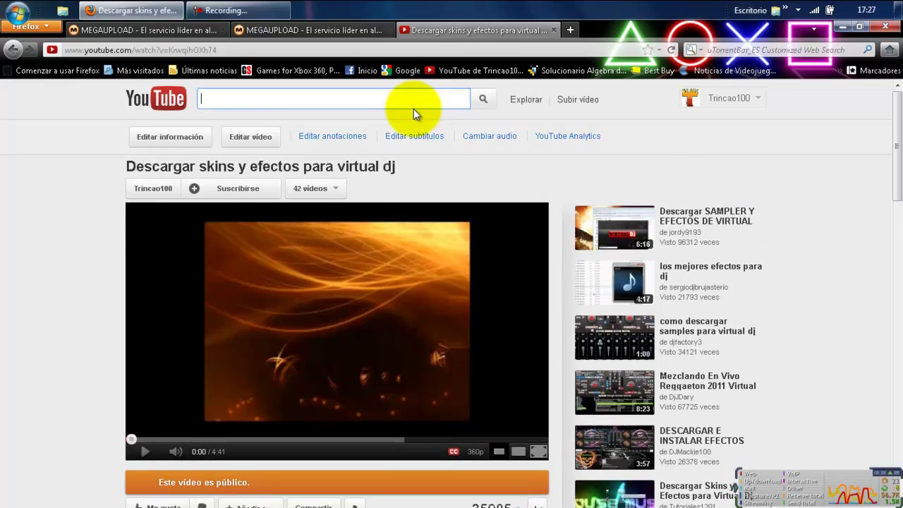
scroll(414, 131, "down", 4)
scroll(418, 190, "up", 2)
scroll(437, 283, "up", 2)
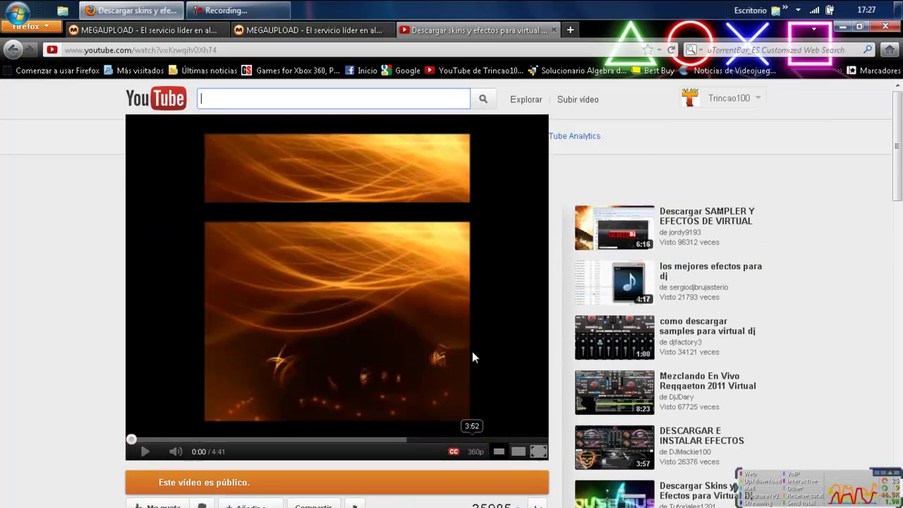
left_click(475, 454)
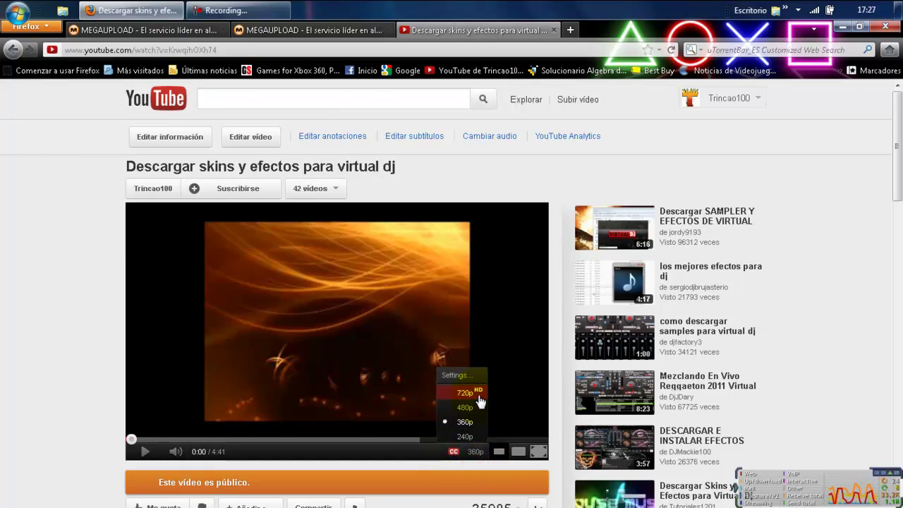
left_click(841, 27)
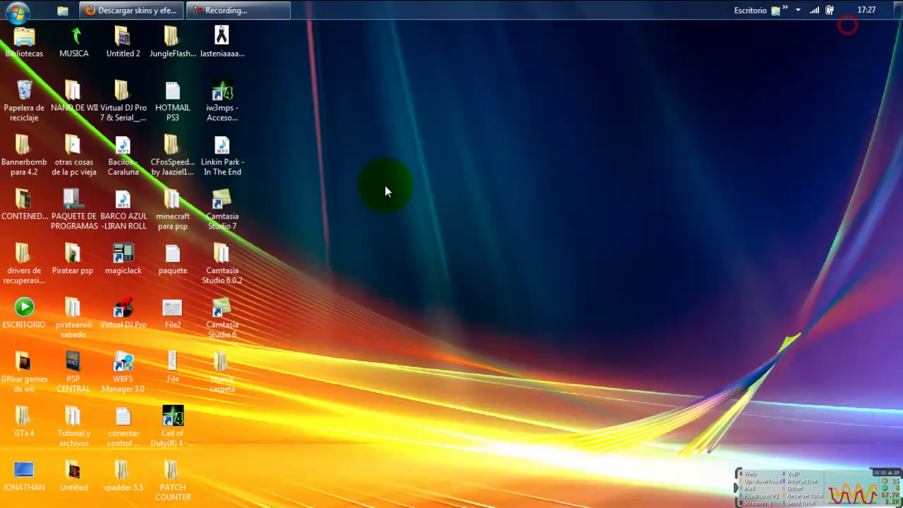
right_click(389, 85)
left_click(419, 122)
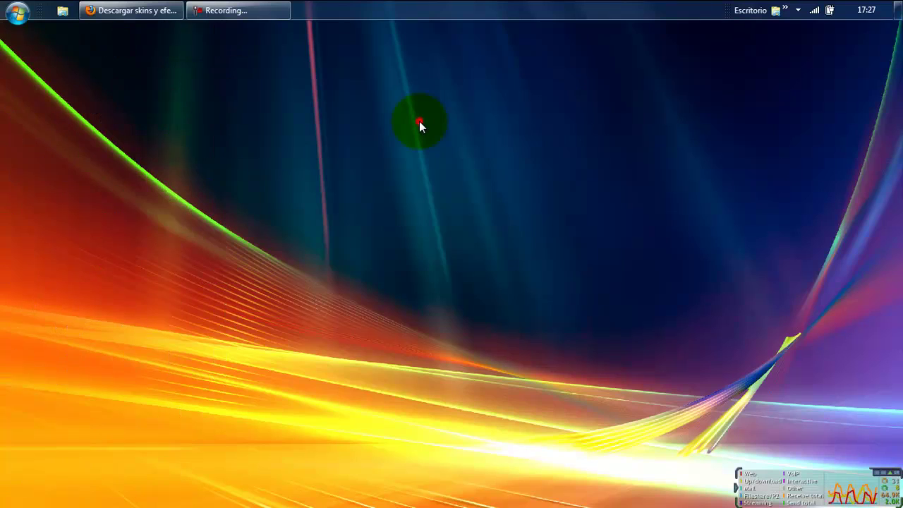